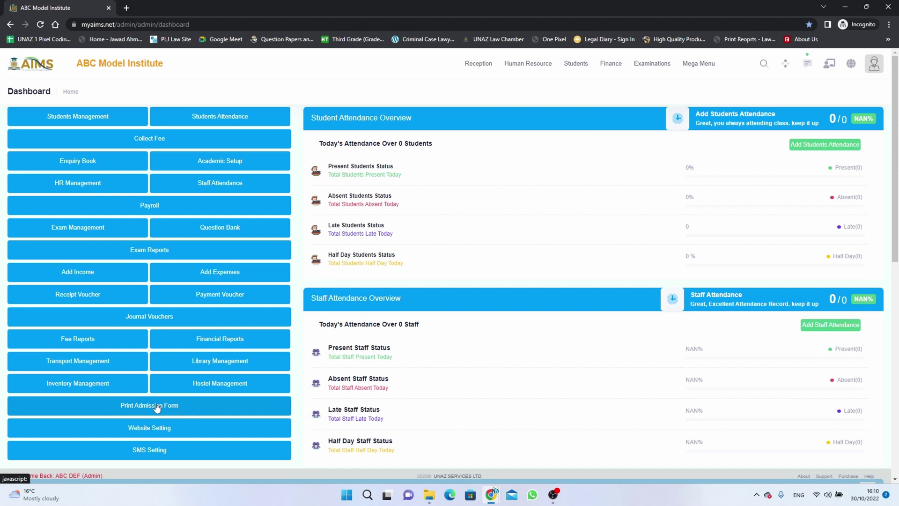
Step: Examine both pages of the printable student admission form in the print preview, and close it without printing
{"action": "left_click", "coordinate": [157, 406]}
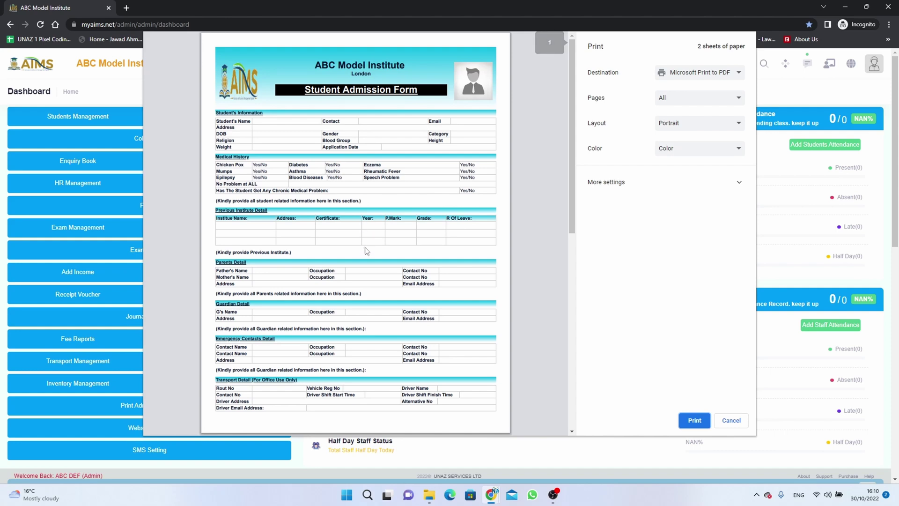
{"action": "scroll", "coordinate": [367, 254], "scroll_direction": "down", "scroll_amount": 3}
{"action": "scroll", "coordinate": [368, 255], "scroll_direction": "up", "scroll_amount": 3}
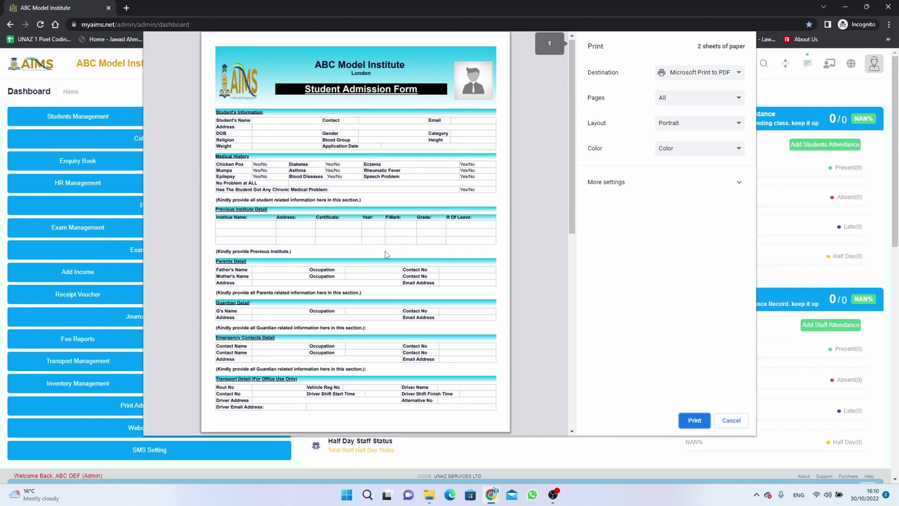
{"action": "scroll", "coordinate": [382, 248], "scroll_direction": "down", "scroll_amount": 4}
{"action": "scroll", "coordinate": [375, 148], "scroll_direction": "up", "scroll_amount": 4}
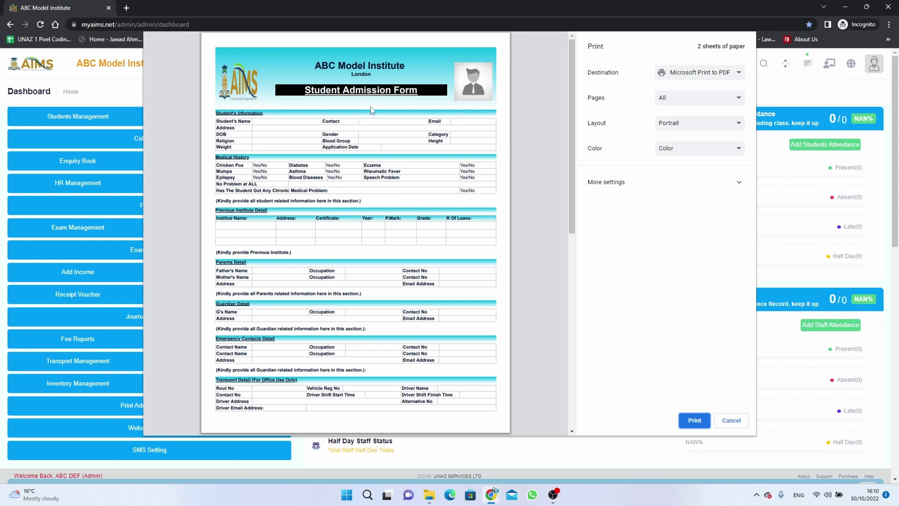
{"action": "scroll", "coordinate": [360, 213], "scroll_direction": "down", "scroll_amount": 4}
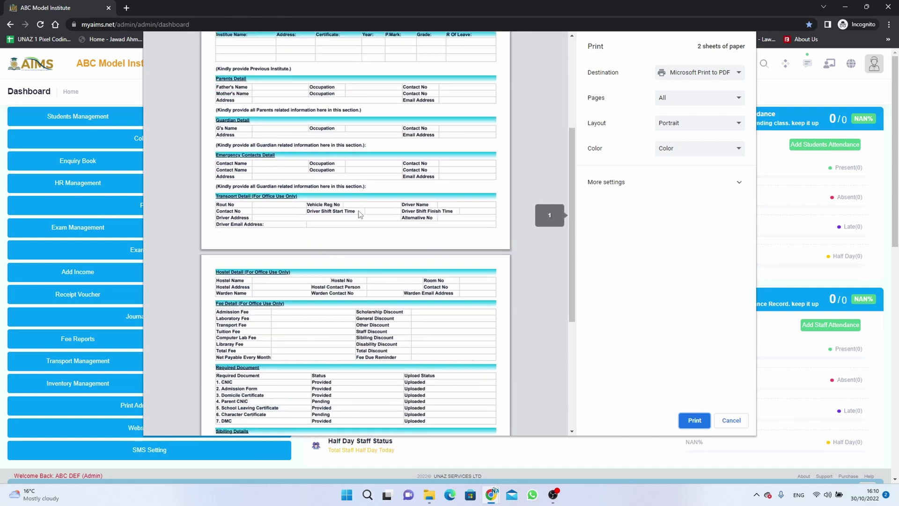
{"action": "scroll", "coordinate": [360, 214], "scroll_direction": "down", "scroll_amount": 5}
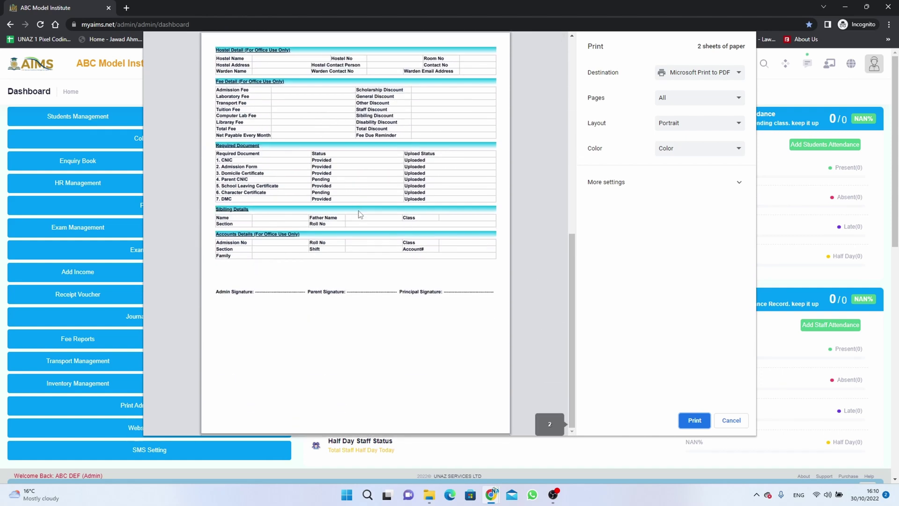
{"action": "scroll", "coordinate": [360, 214], "scroll_direction": "up", "scroll_amount": 8}
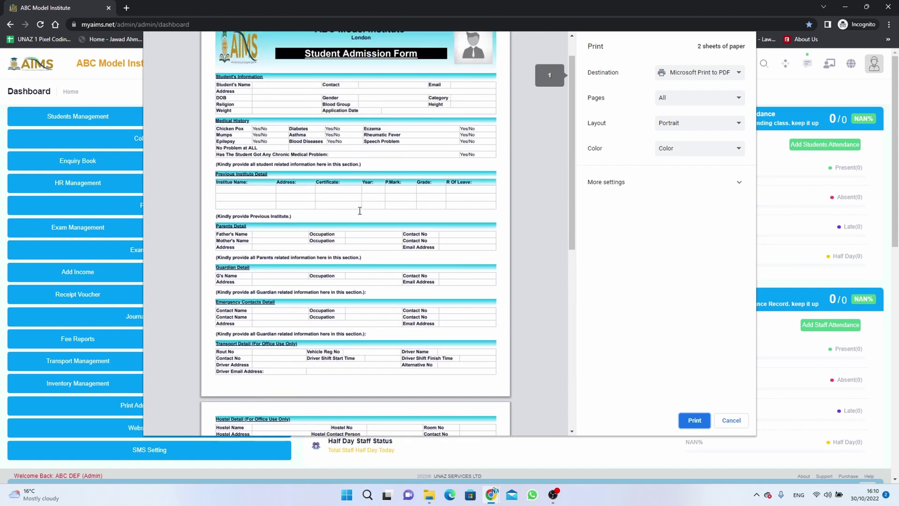
{"action": "scroll", "coordinate": [360, 211], "scroll_direction": "up", "scroll_amount": 1}
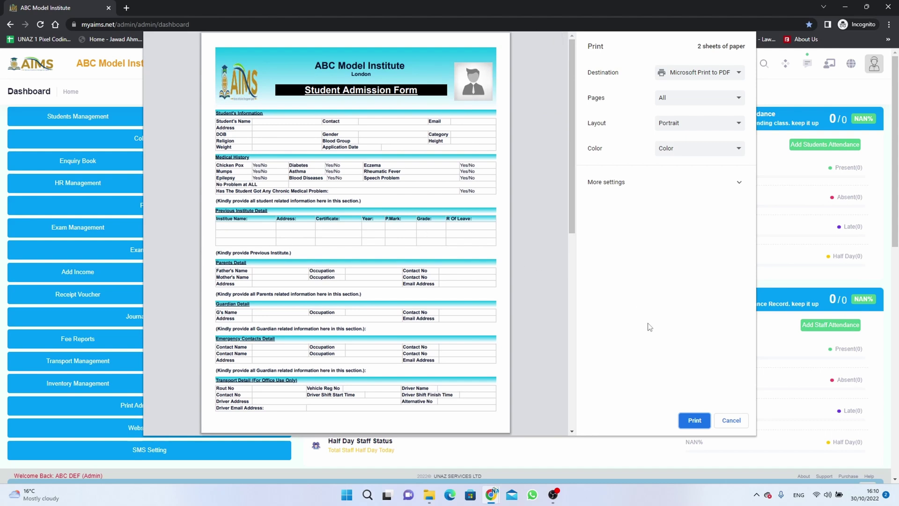
{"action": "scroll", "coordinate": [449, 239], "scroll_direction": "down", "scroll_amount": 5}
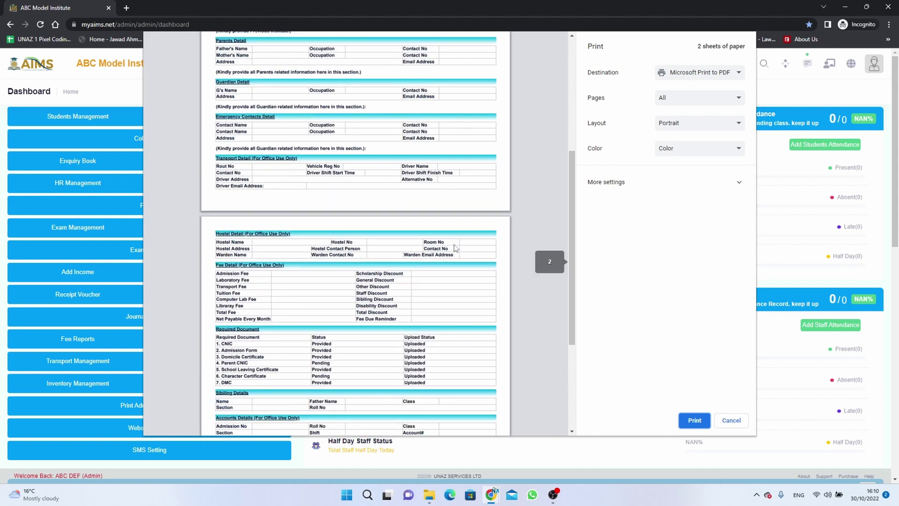
{"action": "scroll", "coordinate": [455, 246], "scroll_direction": "up", "scroll_amount": 5}
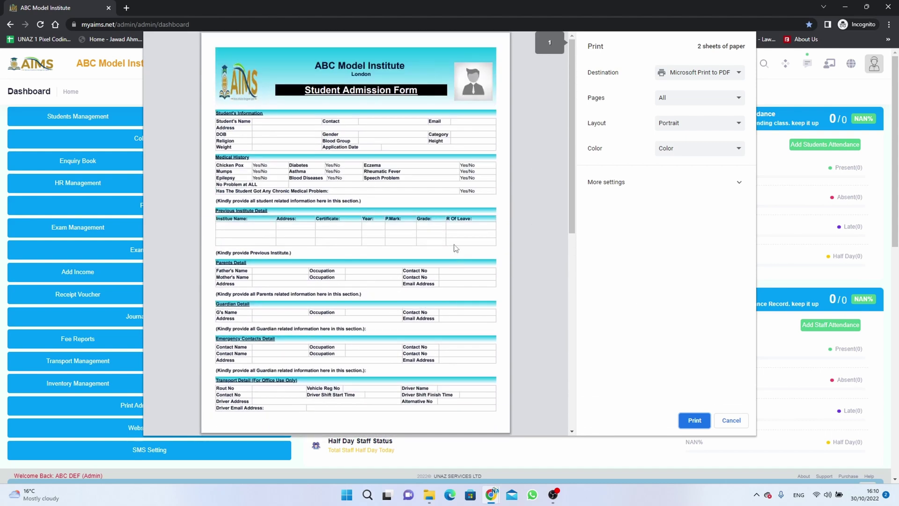
{"action": "left_click", "coordinate": [733, 422]}
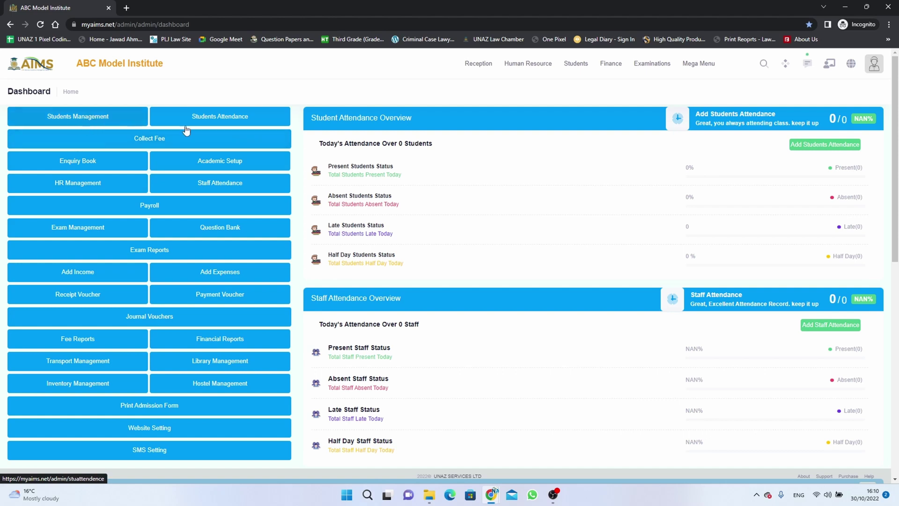
Step: Look through the student admission form in the Student List section, and return to the student details
{"action": "mouse_move", "coordinate": [569, 67]}
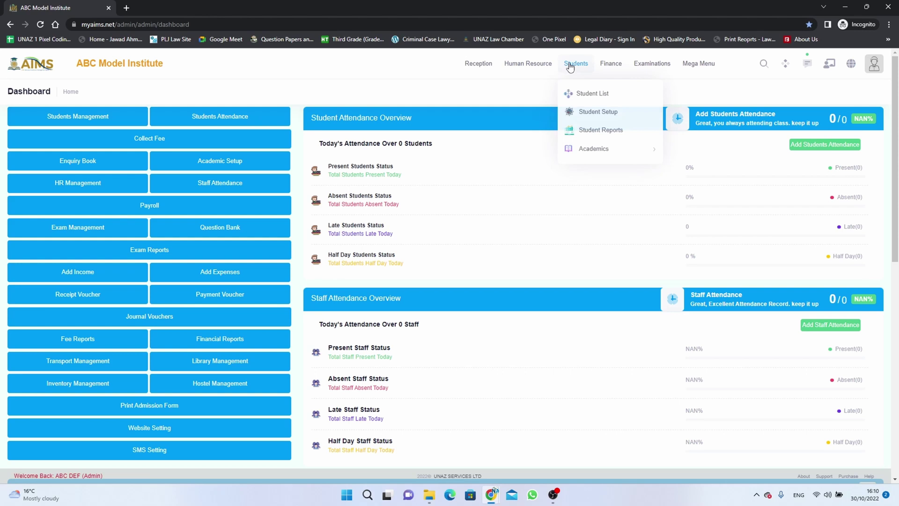
{"action": "left_click", "coordinate": [591, 99]}
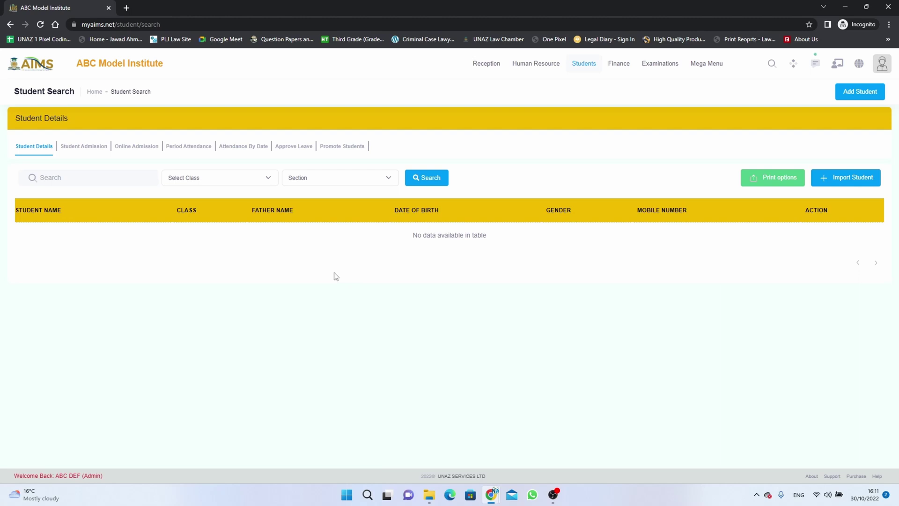
{"action": "left_click", "coordinate": [80, 146]}
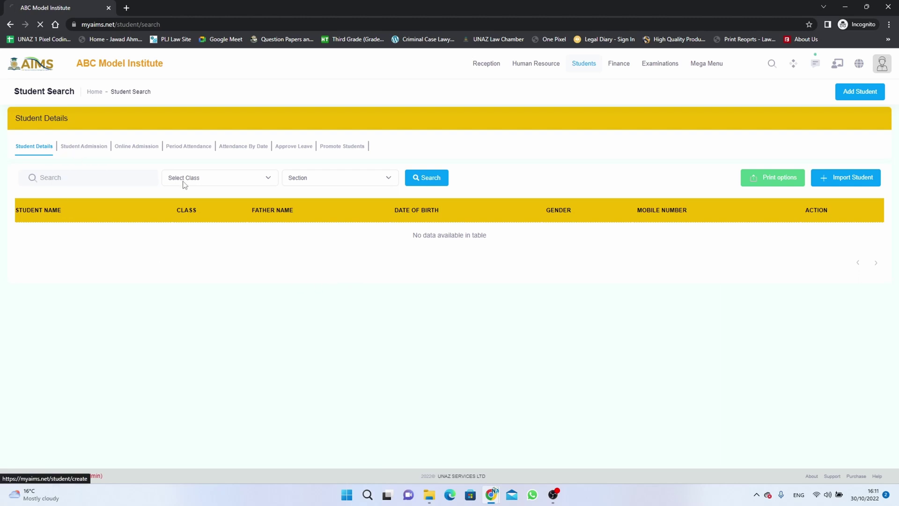
{"action": "scroll", "coordinate": [367, 330], "scroll_direction": "down", "scroll_amount": 4}
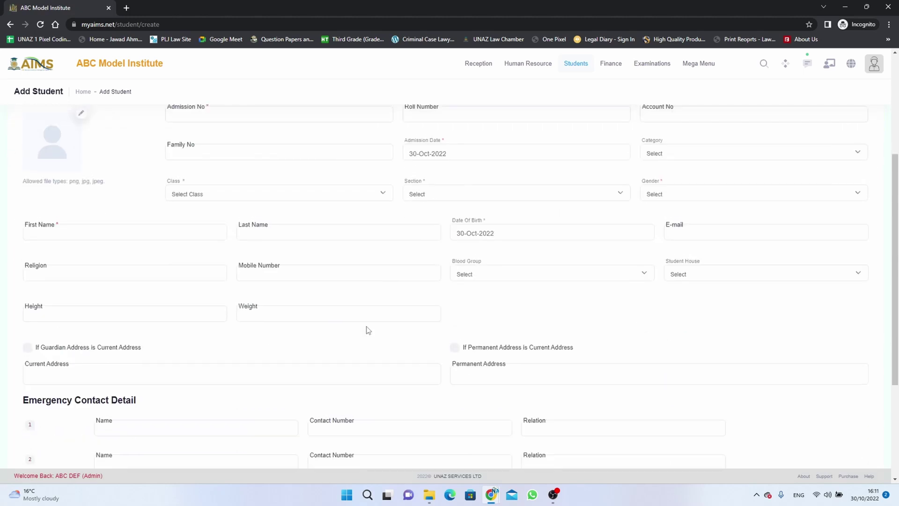
{"action": "scroll", "coordinate": [368, 330], "scroll_direction": "up", "scroll_amount": 4}
{"action": "left_click", "coordinate": [28, 148]}
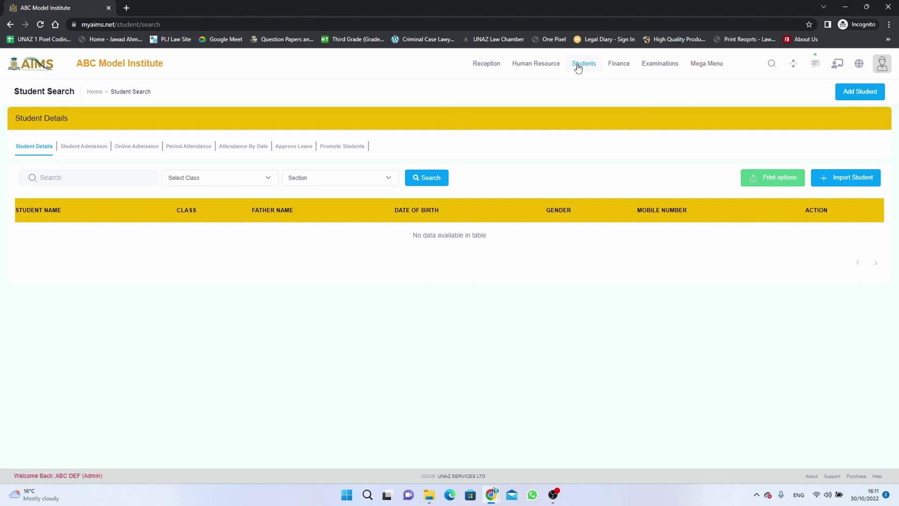
Step: In the student setup, add a student house named Red House and keep the entry form open for another
{"action": "mouse_move", "coordinate": [579, 67]}
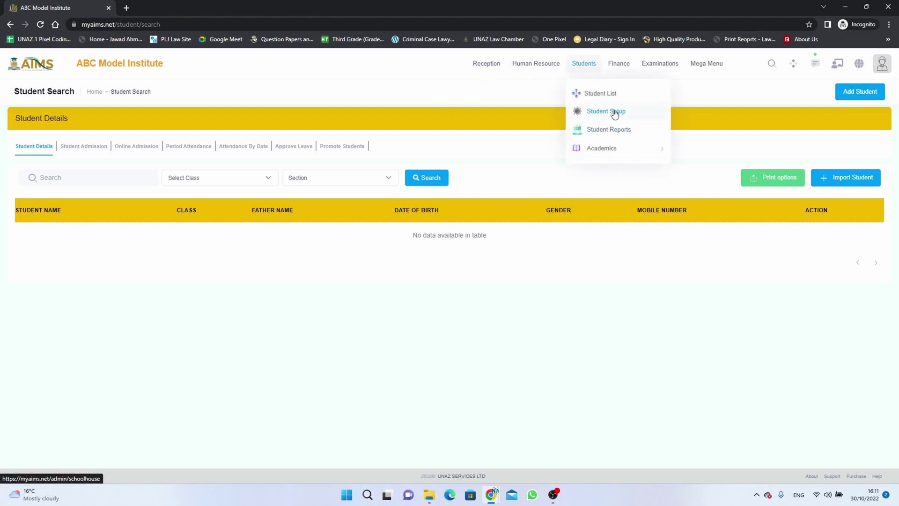
{"action": "left_click", "coordinate": [611, 112]}
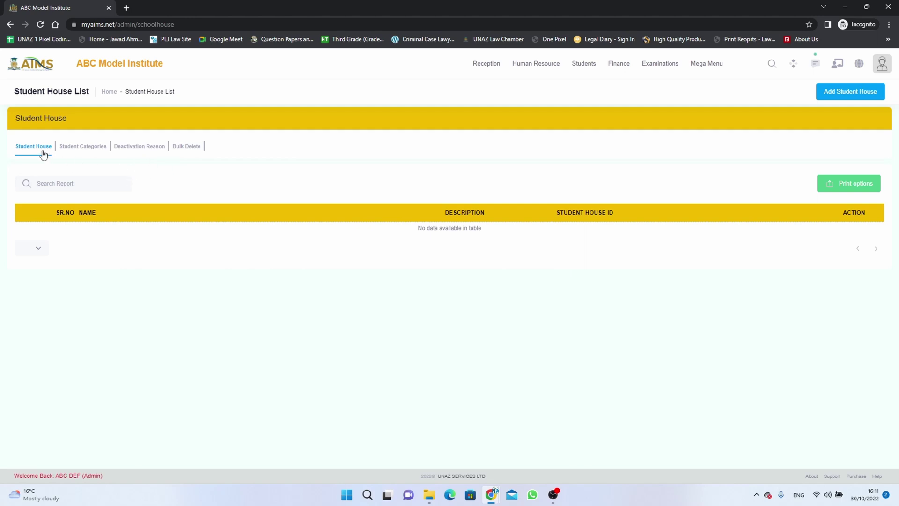
{"action": "left_click", "coordinate": [838, 97]}
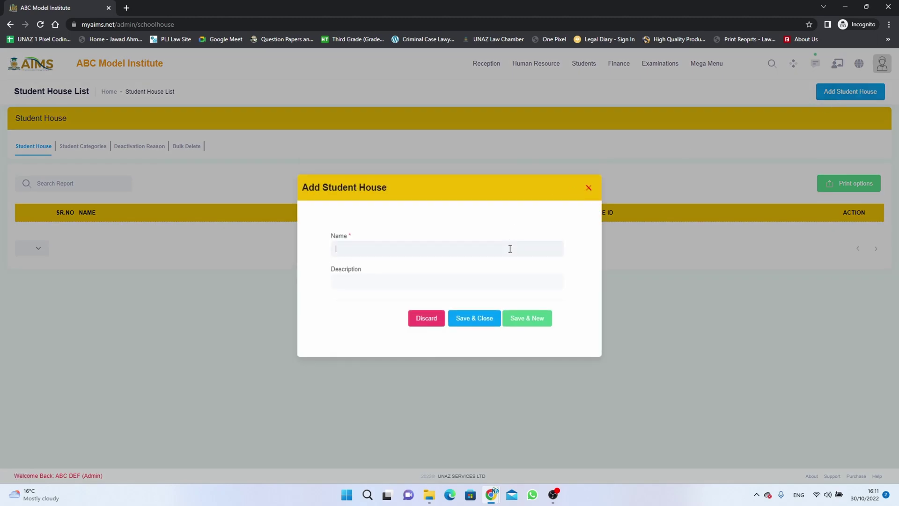
{"action": "type", "text": "Red House"}
{"action": "left_click", "coordinate": [518, 319]}
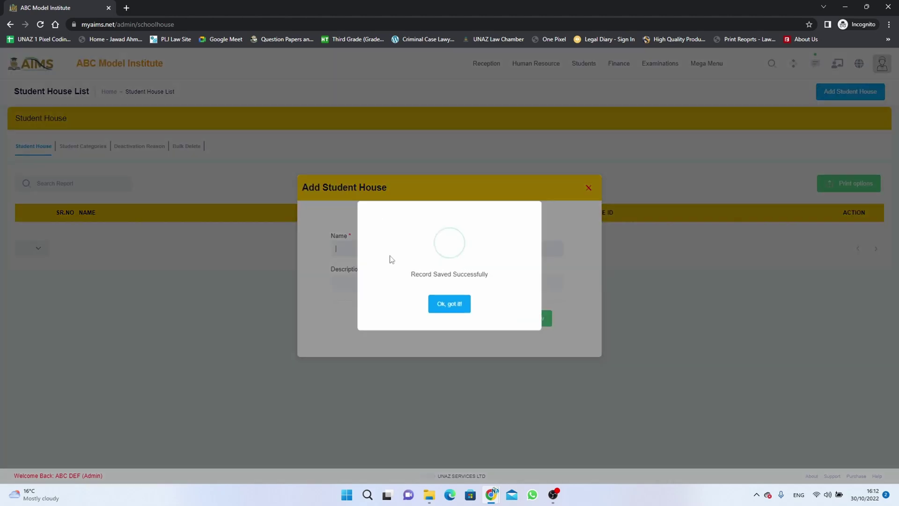
{"action": "left_click", "coordinate": [449, 306]}
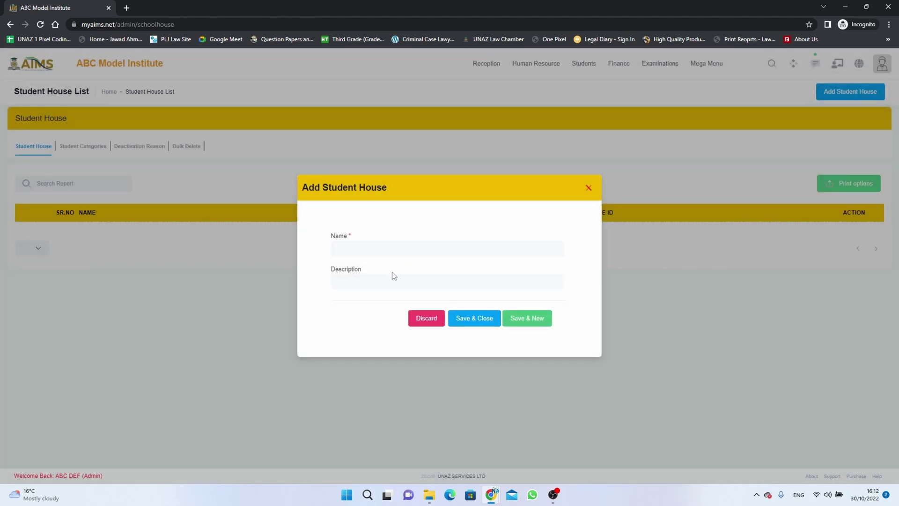
Step: Add a second student house named Blue House, keeping the entry form open for another
{"action": "left_click", "coordinate": [449, 243]}
{"action": "type", "text": "Blue House"}
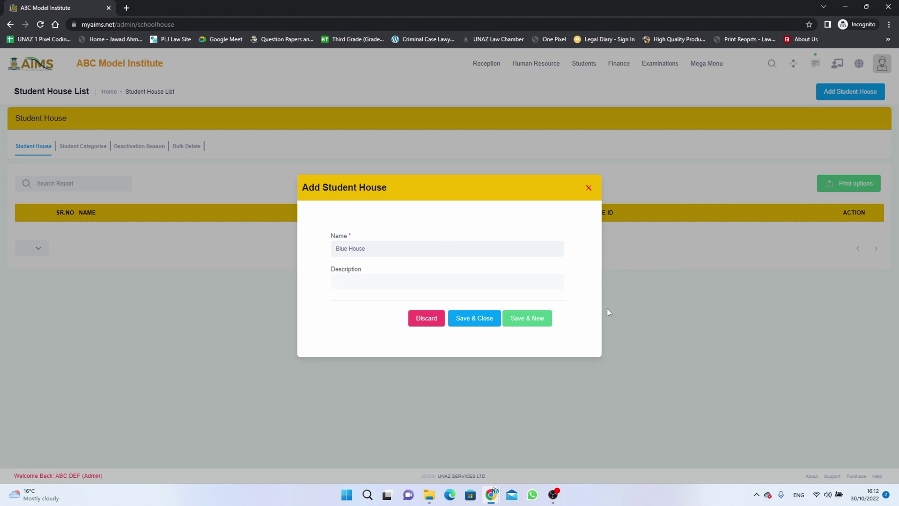
{"action": "left_click", "coordinate": [521, 317]}
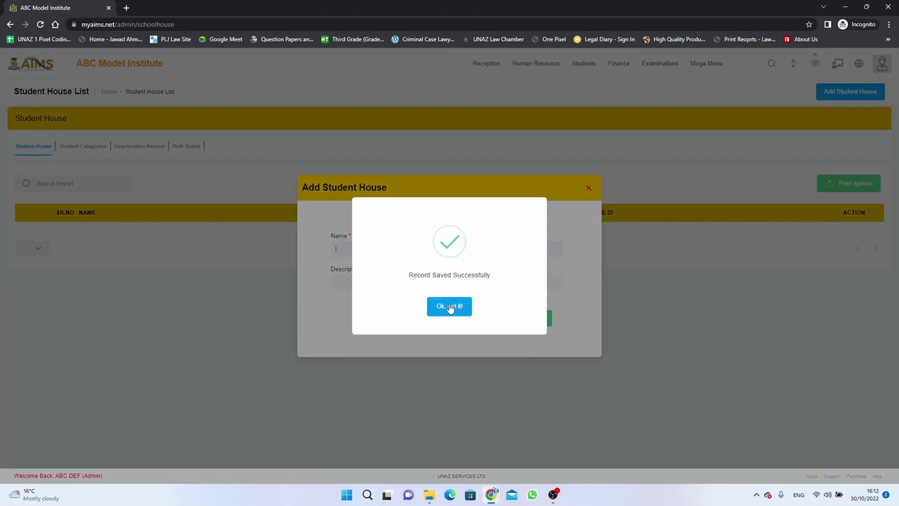
{"action": "left_click", "coordinate": [450, 307]}
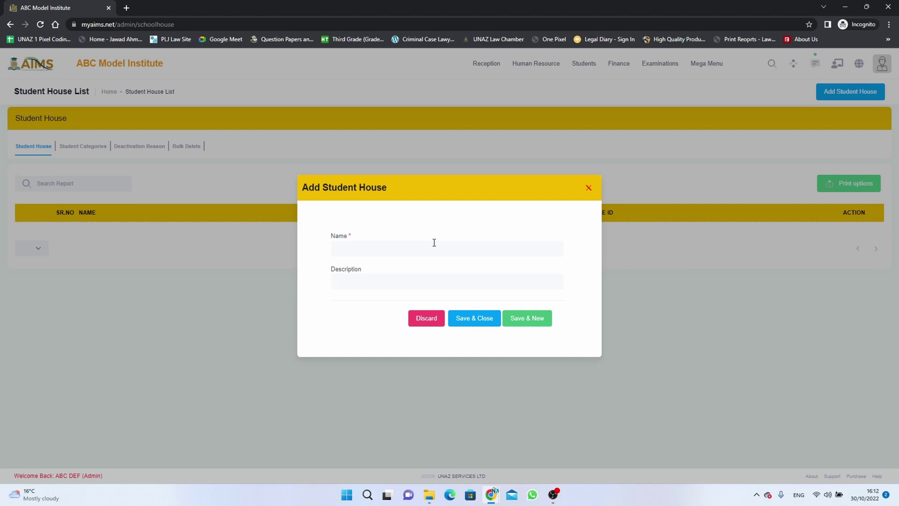
Step: Add a third student house named Special House and close the entry form
{"action": "type", "text": "S"}
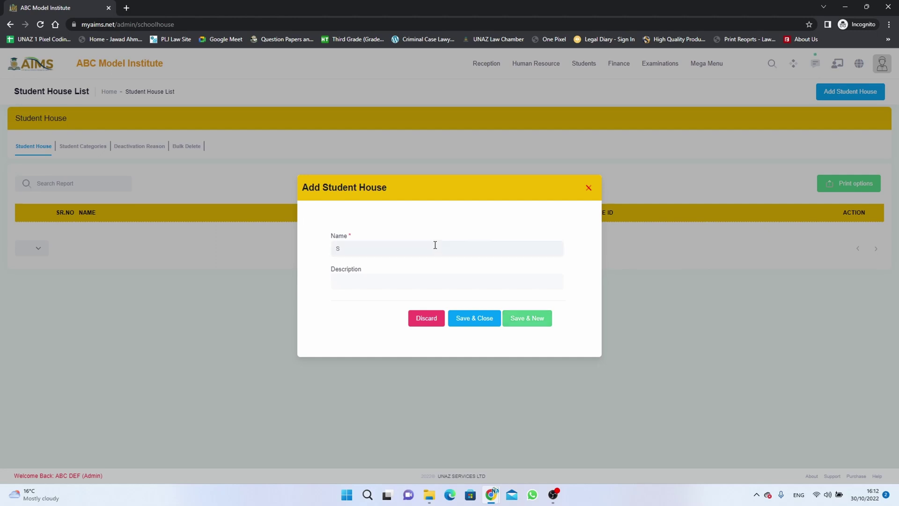
{"action": "type", "text": "pec"}
{"action": "key", "text": "BackSpace"}
{"action": "key", "text": "BackSpace"}
{"action": "key", "text": "BackSpace"}
{"action": "key", "text": "BackSpace"}
{"action": "left_click", "coordinate": [473, 323]}
{"action": "left_click", "coordinate": [452, 310]}
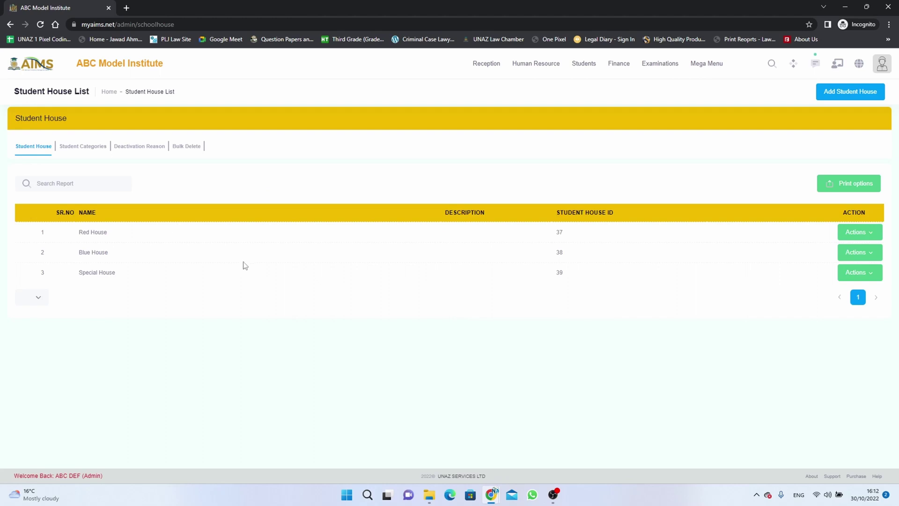
Step: Add a student category named General Students and keep the entry form open for another
{"action": "left_click", "coordinate": [83, 150]}
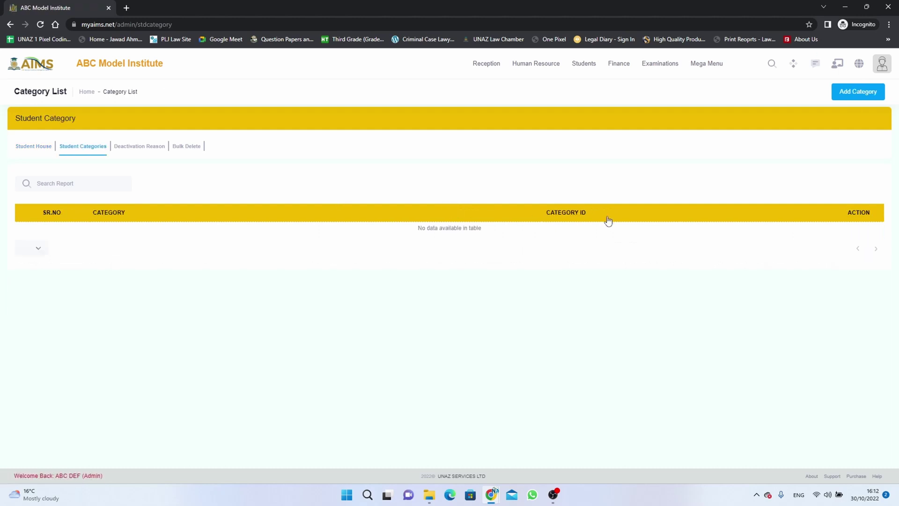
{"action": "left_click", "coordinate": [844, 98]}
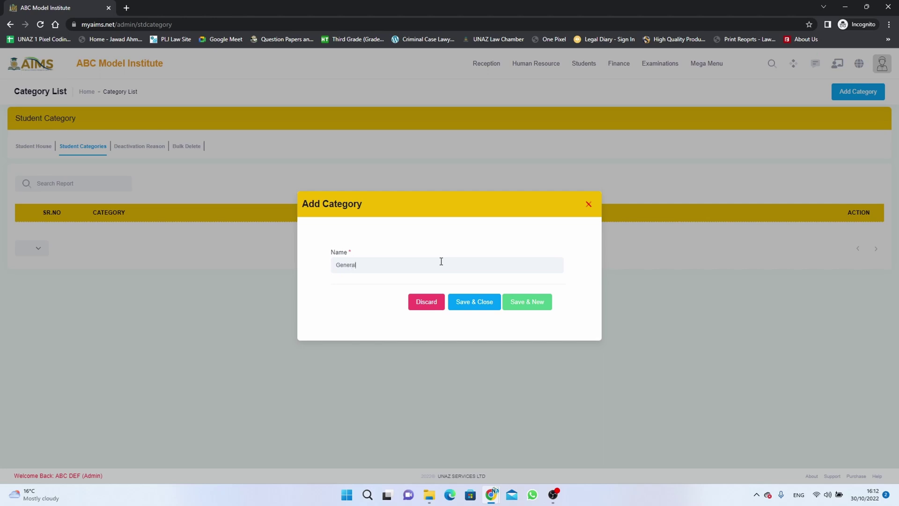
{"action": "type", "text": "General Students"}
{"action": "left_click", "coordinate": [517, 310]}
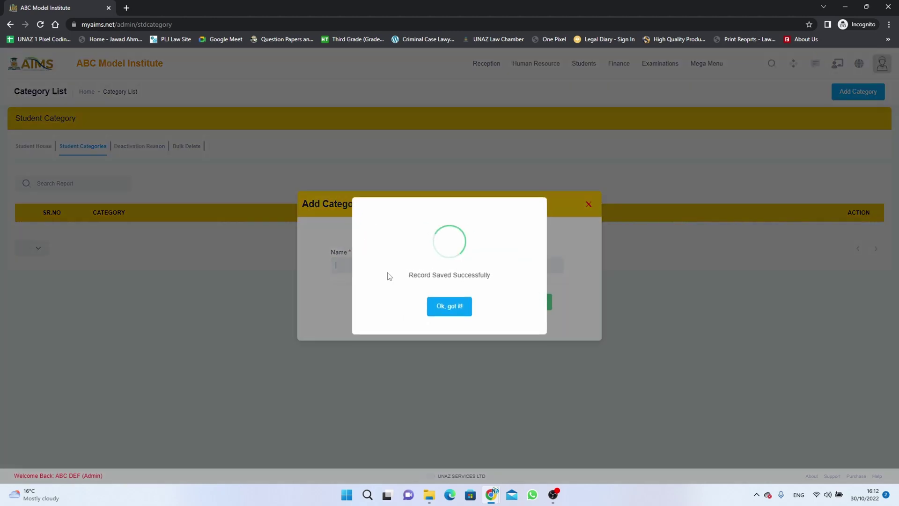
{"action": "left_click", "coordinate": [440, 305]}
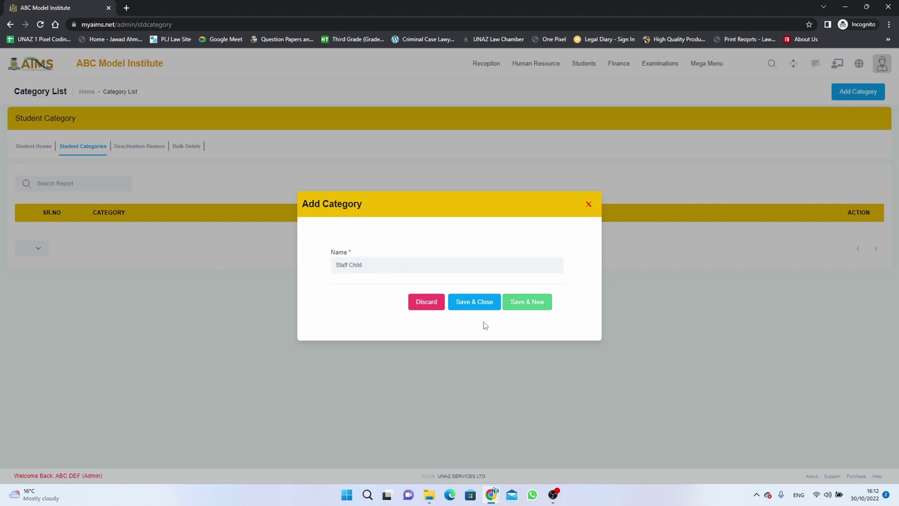
Step: Add the student categories Staff Child and Scholarship Students, keeping the entry form open for another
{"action": "left_click", "coordinate": [518, 303]}
{"action": "left_click", "coordinate": [454, 305]}
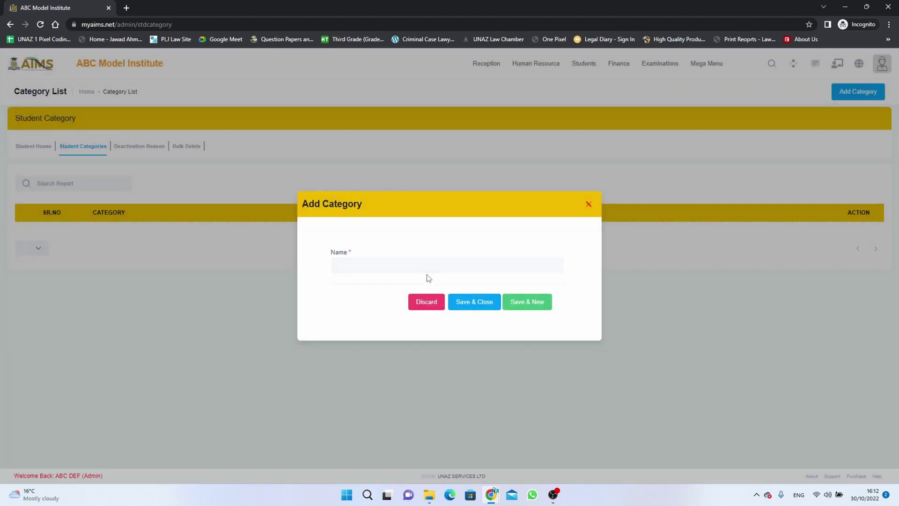
{"action": "left_click", "coordinate": [389, 265]}
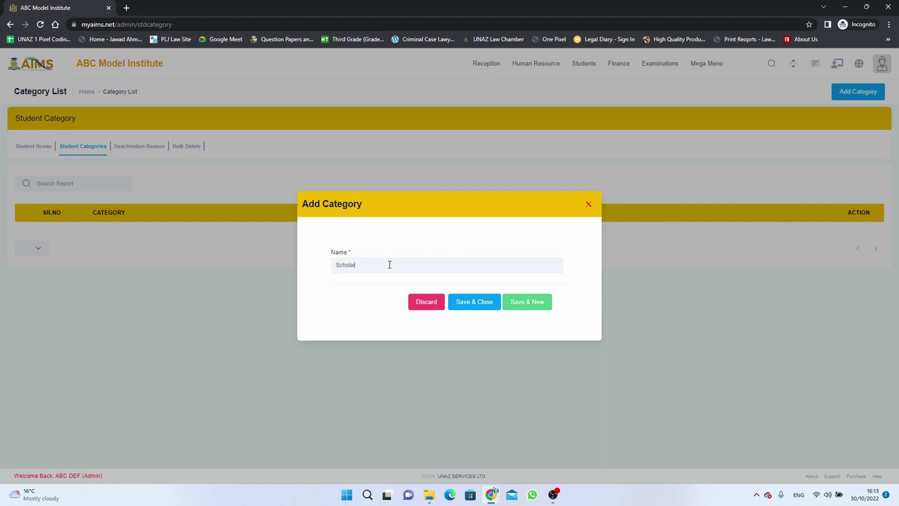
{"action": "type", "text": "Scholarship Students"}
{"action": "left_click", "coordinate": [518, 303]}
{"action": "left_click", "coordinate": [448, 306]}
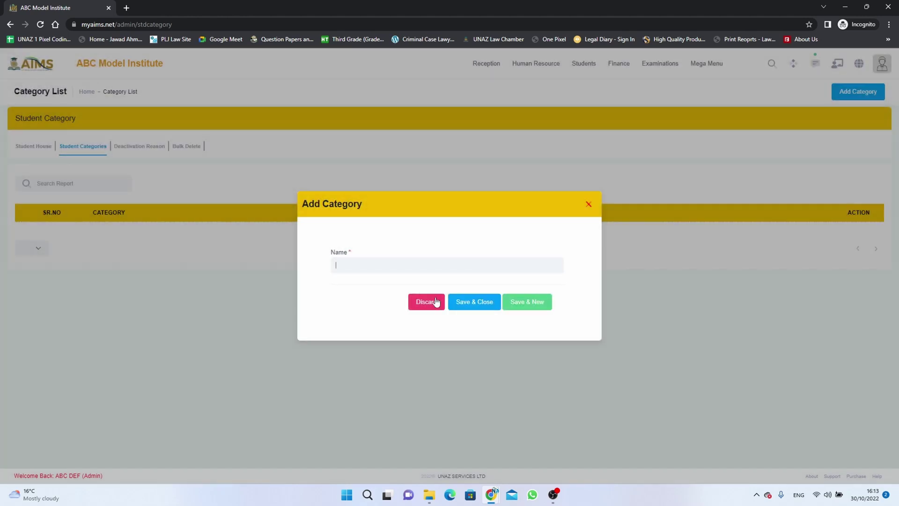
Step: Add a student category named Disabled Students
{"action": "left_click", "coordinate": [390, 268]}
{"action": "type", "text": "Specia"}
{"action": "key", "text": "BackSpace"}
{"action": "key", "text": "BackSpace"}
{"action": "key", "text": "BackSpace"}
{"action": "key", "text": "BackSpace"}
{"action": "type", "text": "Disab"}
{"action": "type", "text": "tudents"}
{"action": "left_click", "coordinate": [526, 308]}
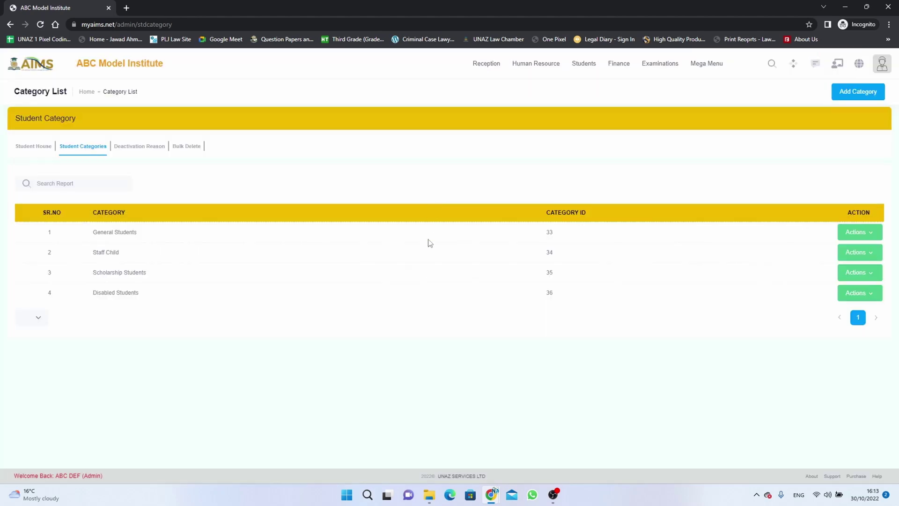
Step: Add a student deactivation reason named Poor Attendance and keep the entry form open for another
{"action": "left_click", "coordinate": [153, 151]}
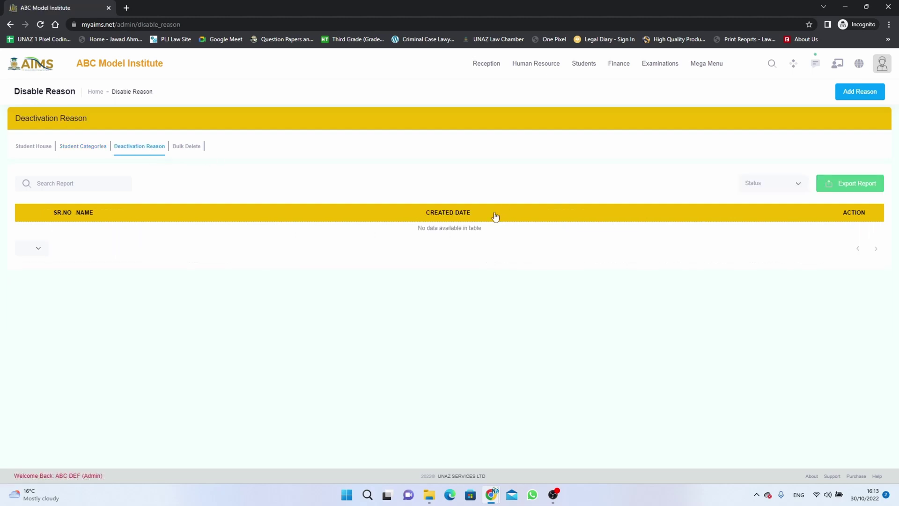
{"action": "left_click", "coordinate": [857, 90]}
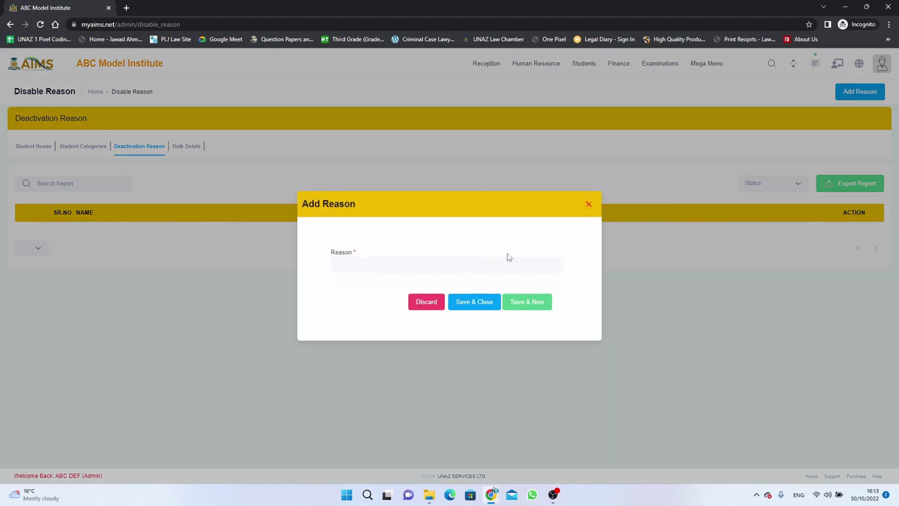
{"action": "left_click", "coordinate": [483, 265]}
{"action": "type", "text": "Poor Attendance"}
{"action": "left_click", "coordinate": [519, 306]}
{"action": "left_click", "coordinate": [458, 310]}
Step: Add a second deactivation reason named Behavioure and close the entry form
{"action": "left_click_drag", "start_coordinate": [412, 268], "coordinate": [333, 267]}
{"action": "type", "text": "Behavioure"}
{"action": "left_click", "coordinate": [477, 307]}
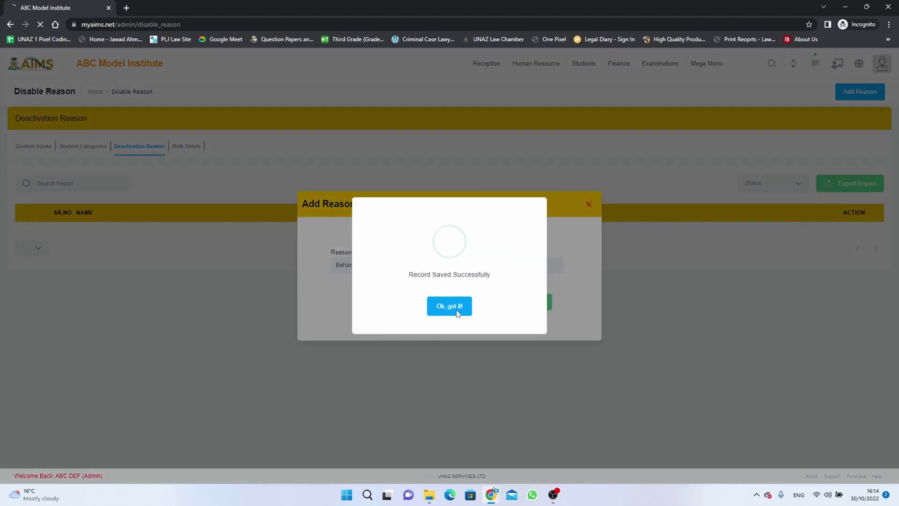
{"action": "left_click", "coordinate": [458, 309]}
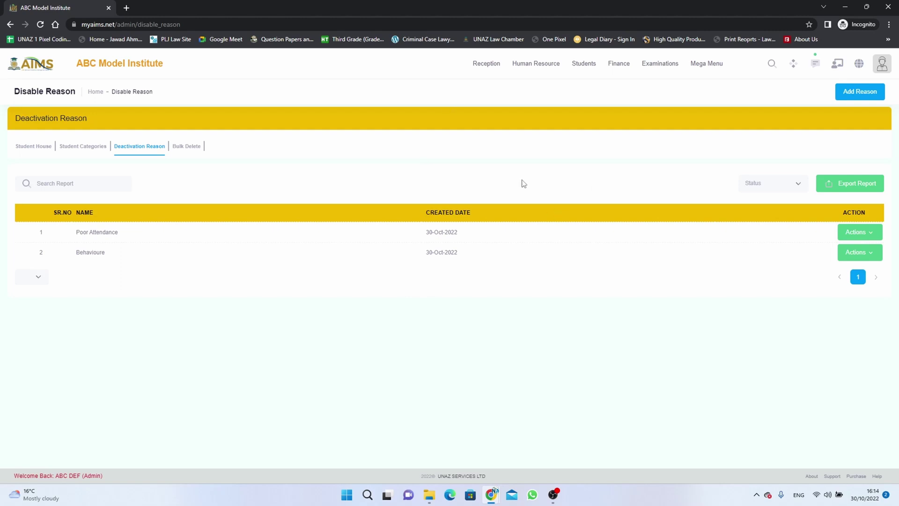
Step: Open the Bulk Delete page of the student setup
{"action": "left_click", "coordinate": [193, 147]}
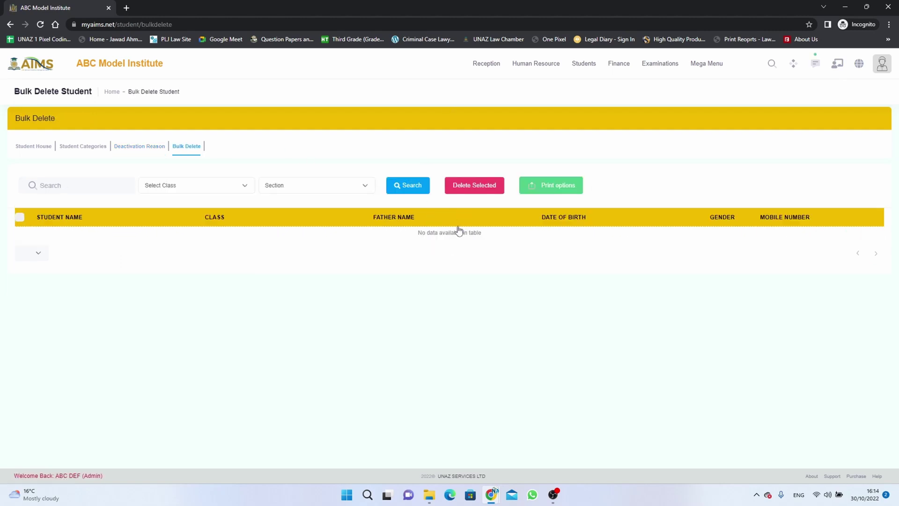